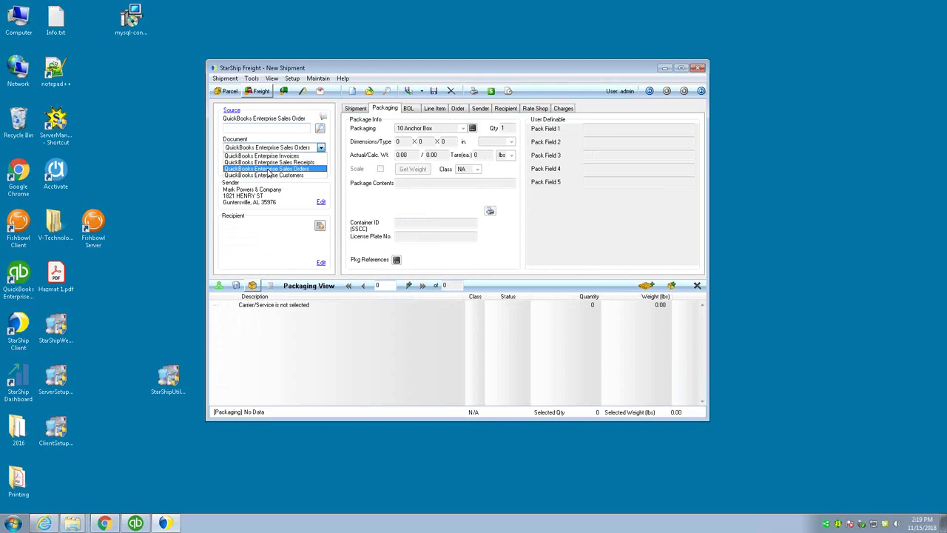
Set the source document to QuickBooks Enterprise Sales Orders and load the second-to-last sales order from the search list
click(269, 168)
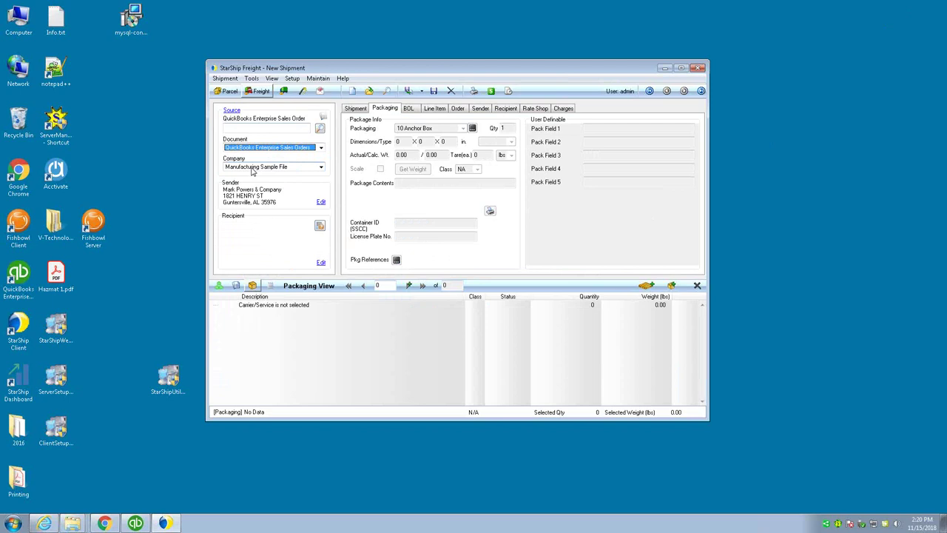
click(265, 129)
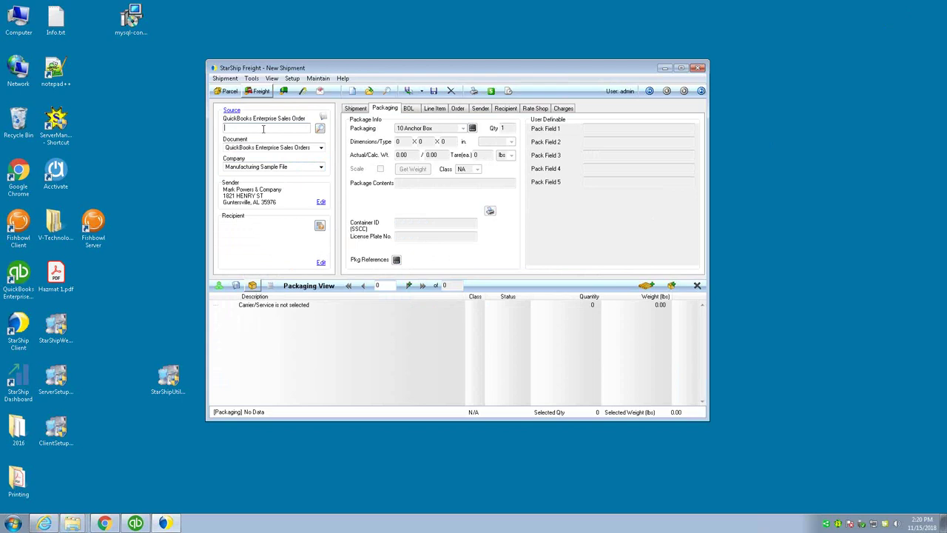
click(319, 129)
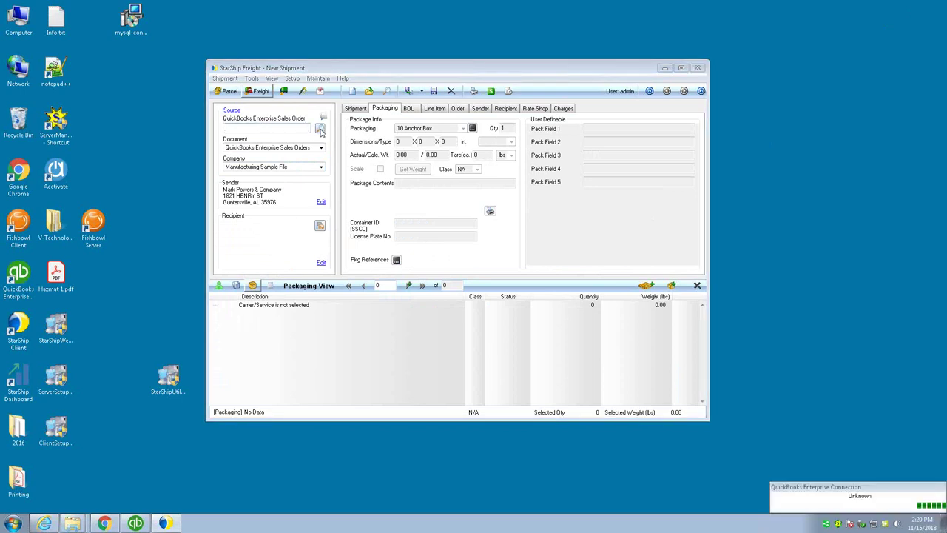
click(382, 274)
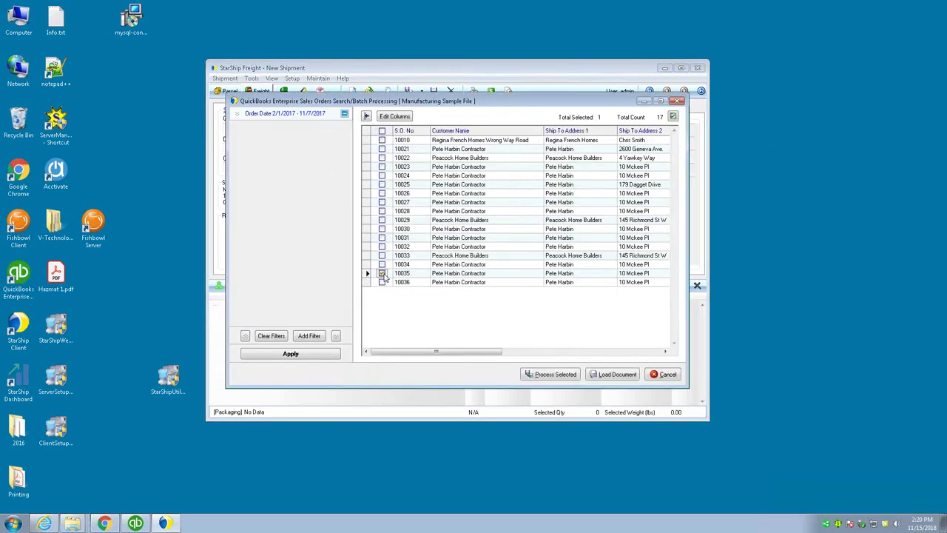
click(614, 375)
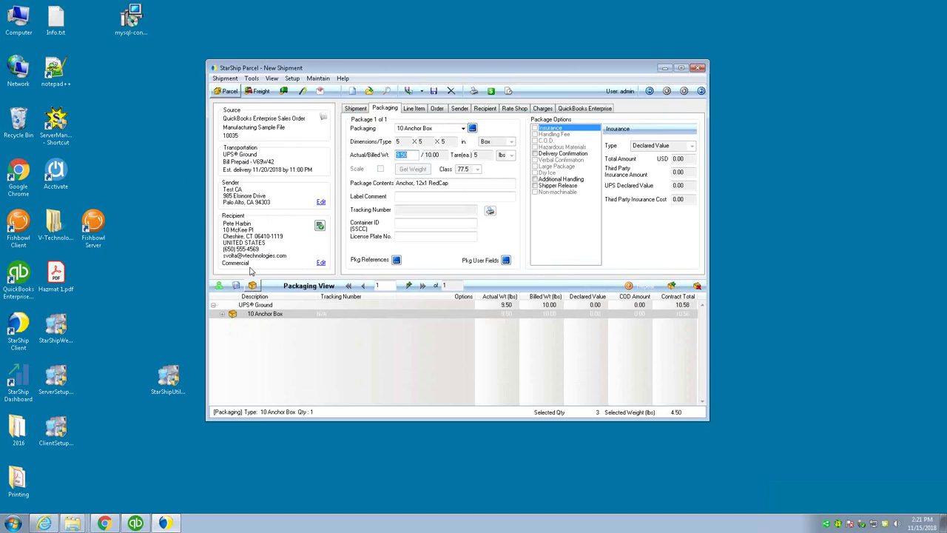
Add a second 10 Anchor Box holding the Anchor, 12x1 RedCap item, and open the Electrical Cord, 12 Gauge line's details
click(223, 314)
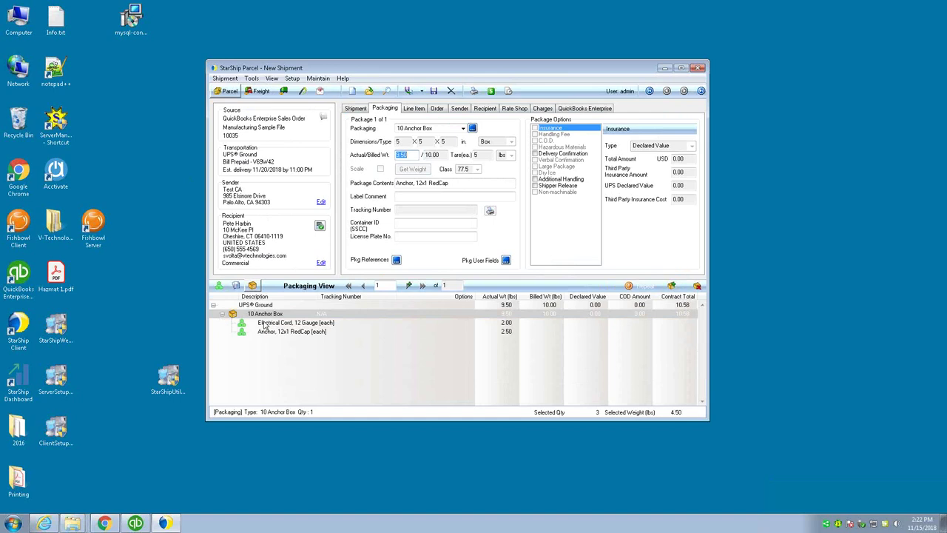
click(671, 286)
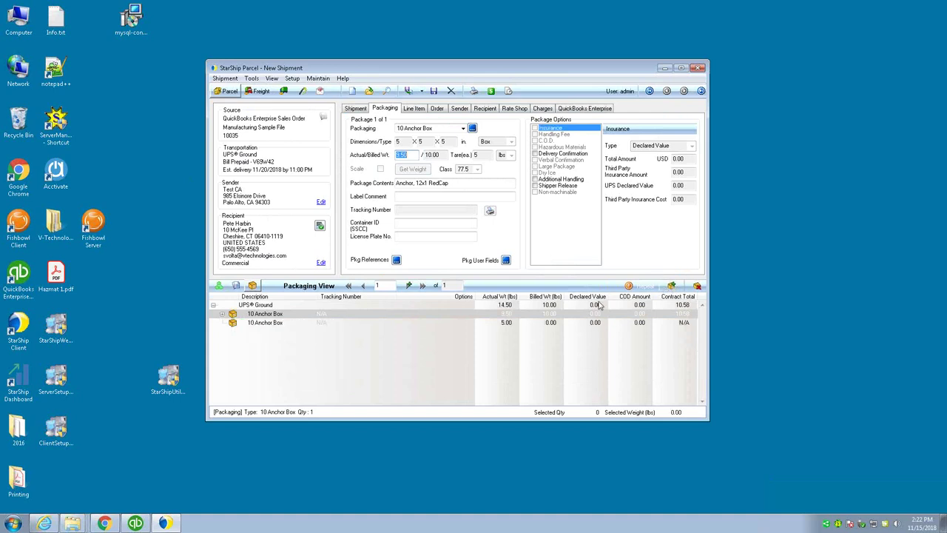
click(222, 315)
click(222, 314)
click(222, 315)
click(223, 314)
drag(259, 331, 259, 345)
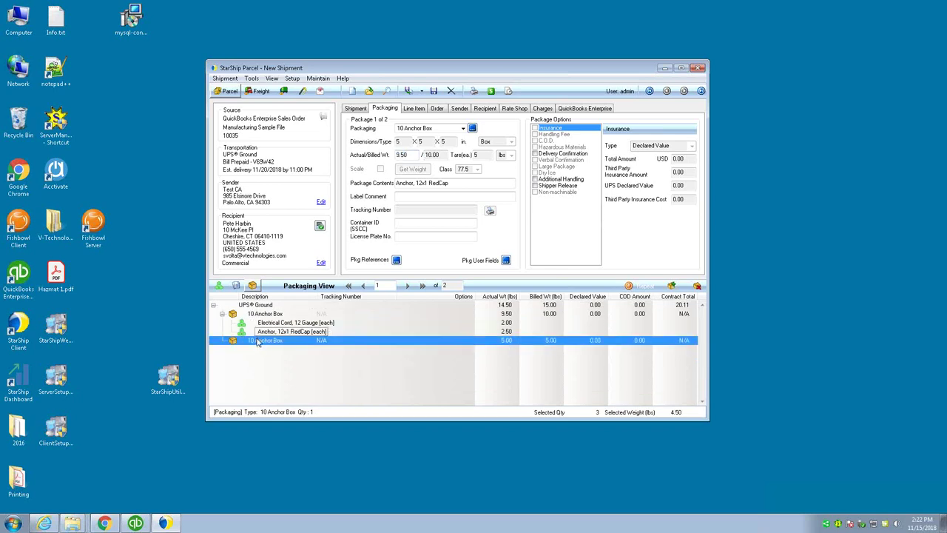
right_click(223, 316)
click(240, 325)
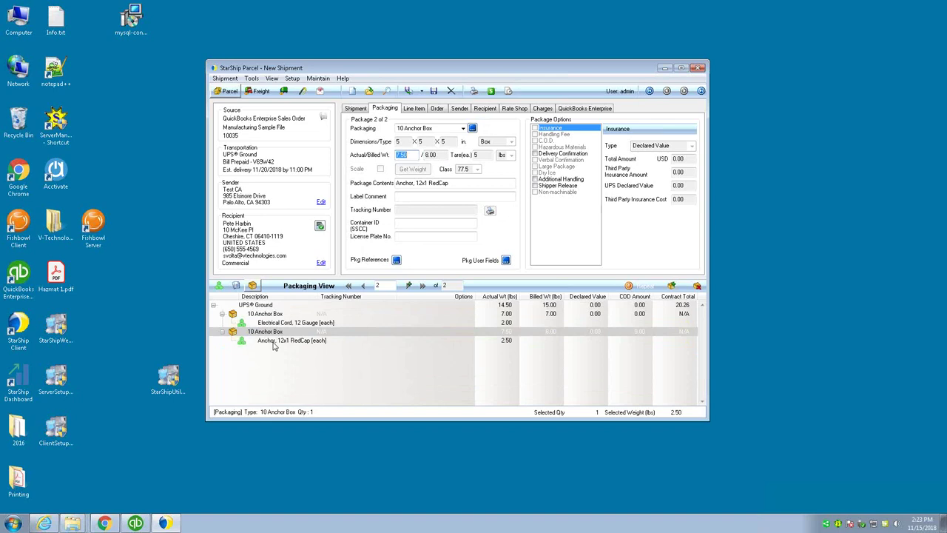
click(272, 324)
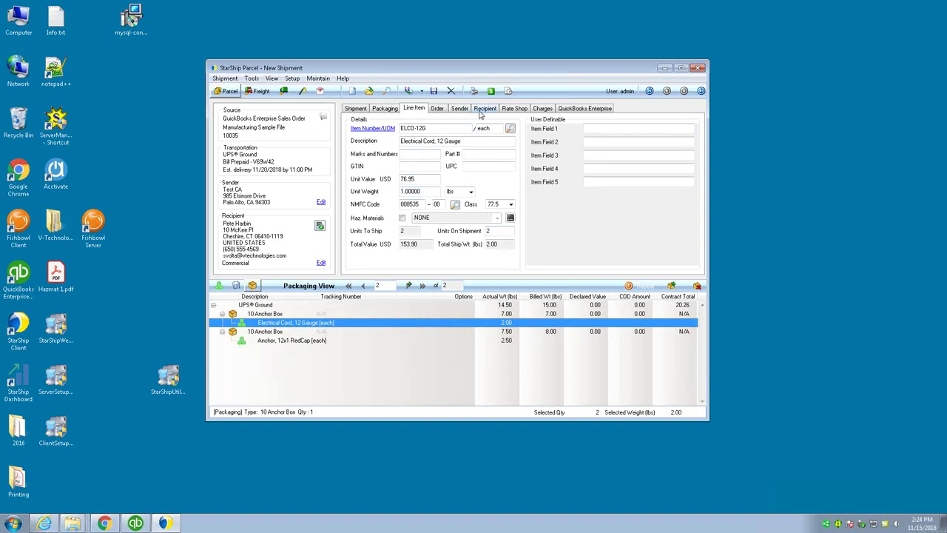
Shop rates across all carriers, sort the quotes by lowest charge, and choose the USPS Priority Mail quote
click(508, 111)
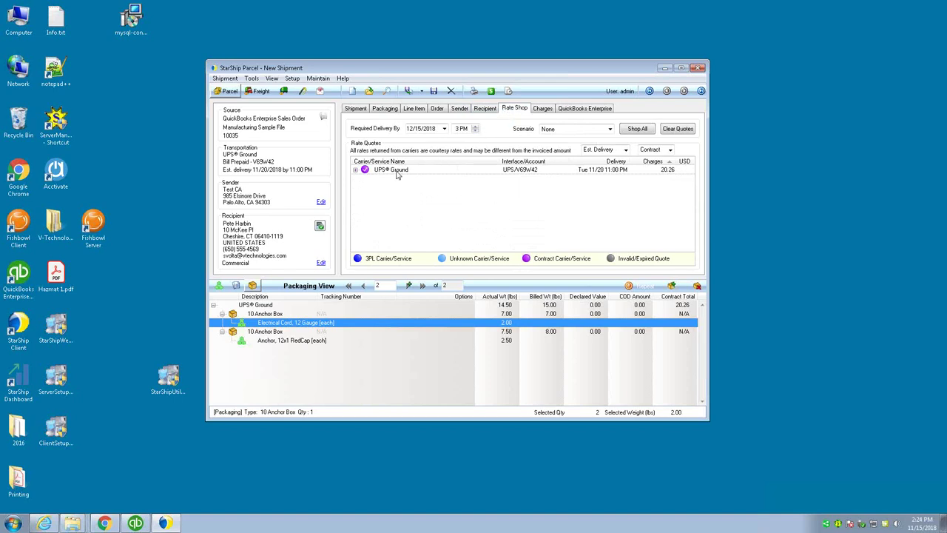
click(637, 131)
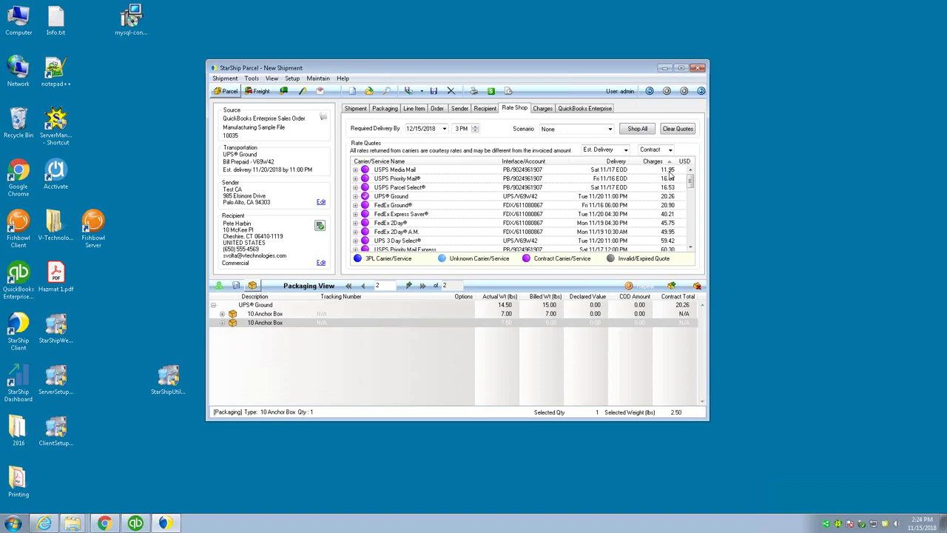
click(654, 162)
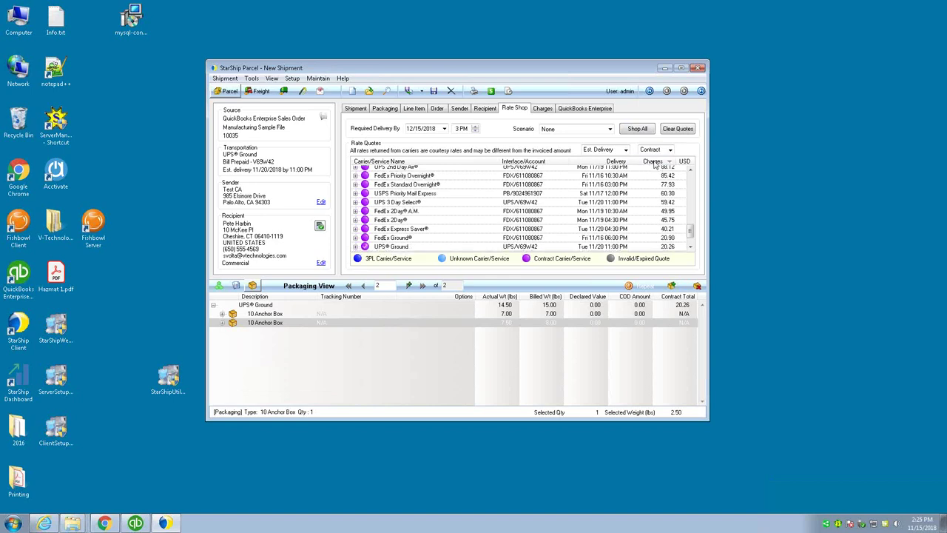
click(654, 162)
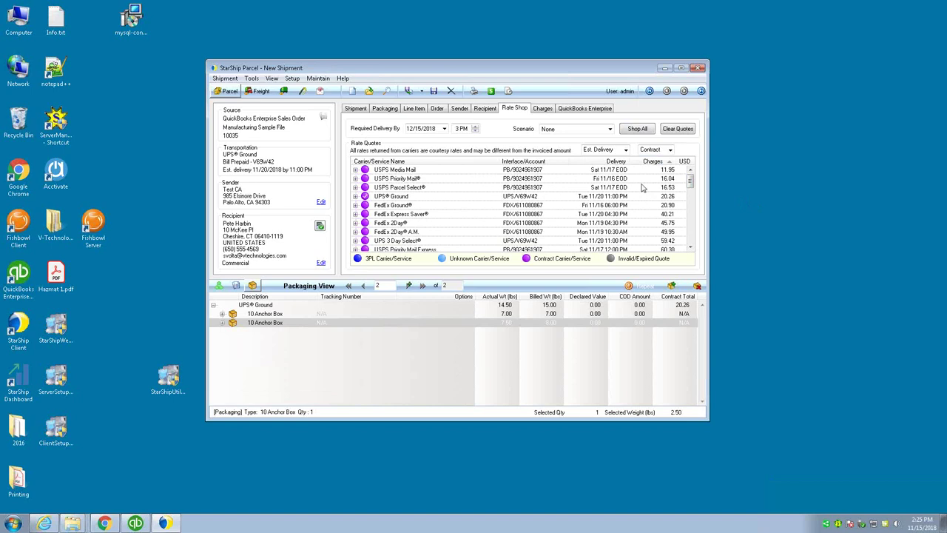
click(364, 180)
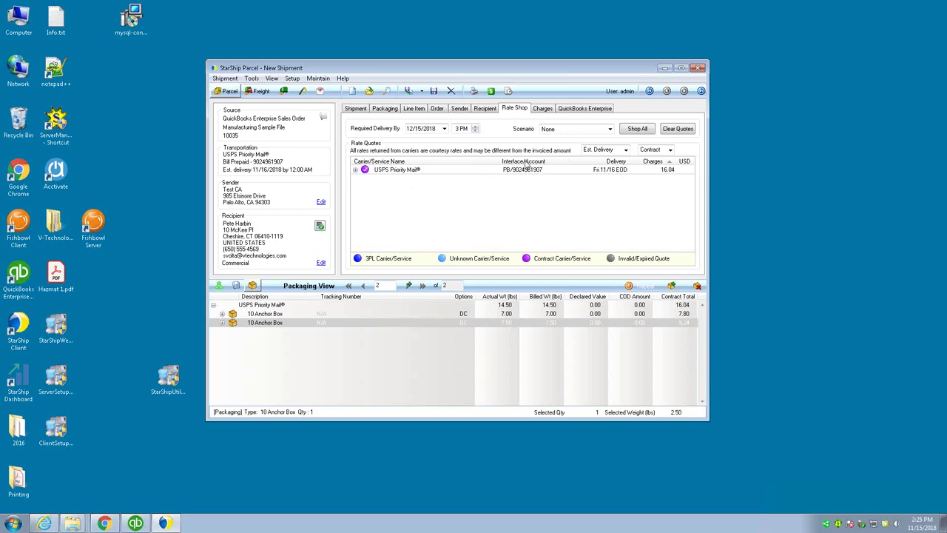
Process the parcel shipment and review the label and packing list of both packages, closing each preview
click(408, 91)
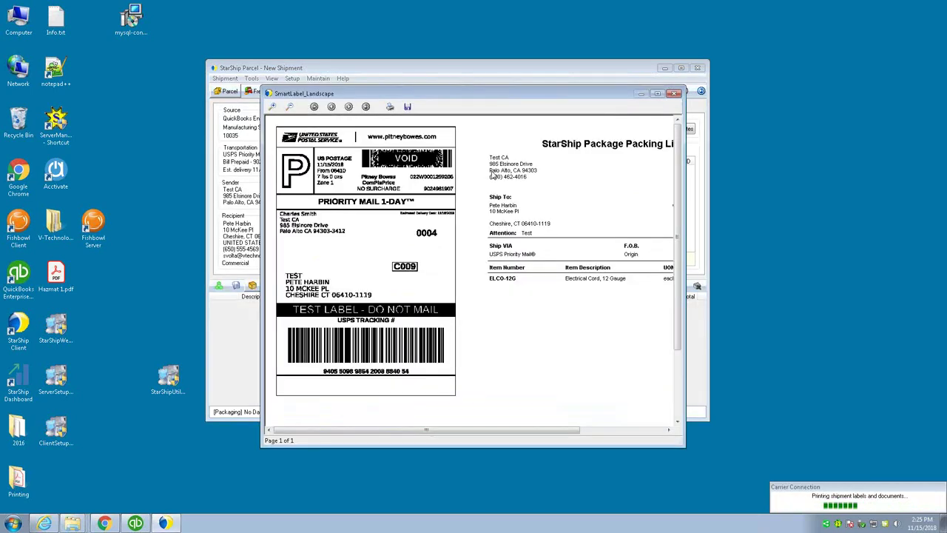
drag(680, 88, 744, 65)
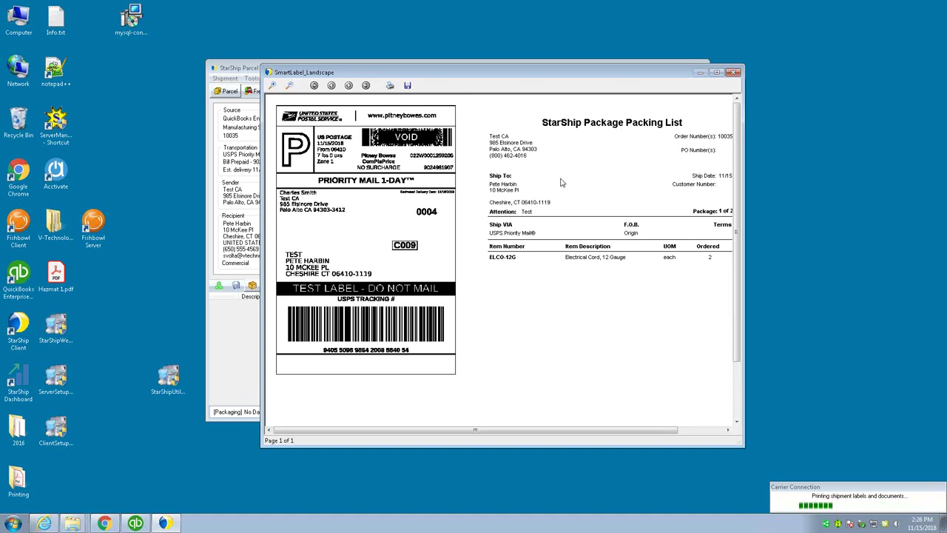
click(732, 72)
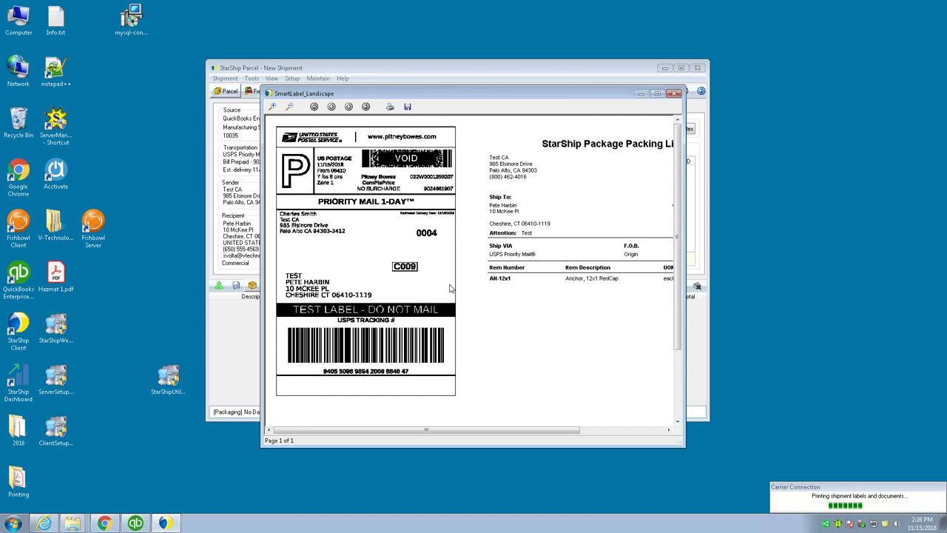
click(674, 94)
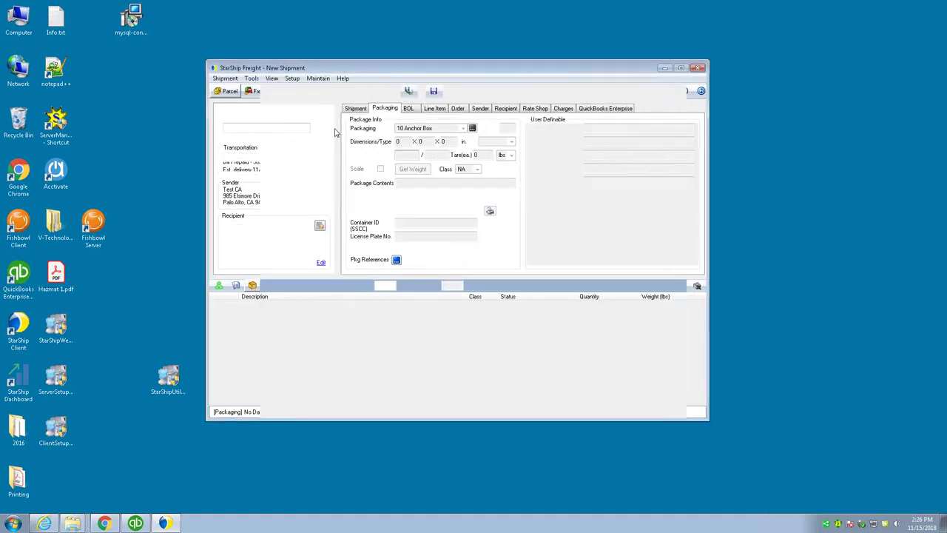
Switch to QuickBooks to check the freight and tracking lines on the sales order, and return to StarShip with QuickBooks minimized
click(134, 523)
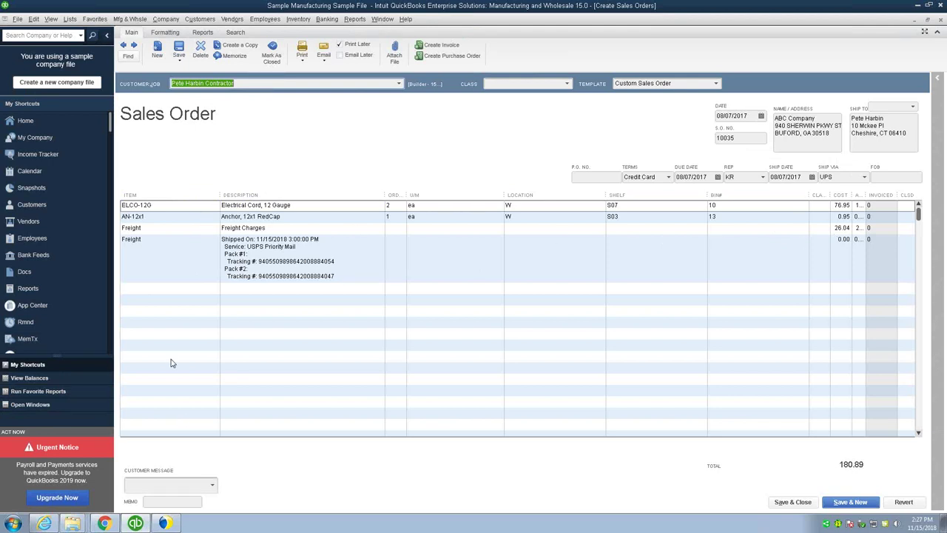
mouse_move(168, 523)
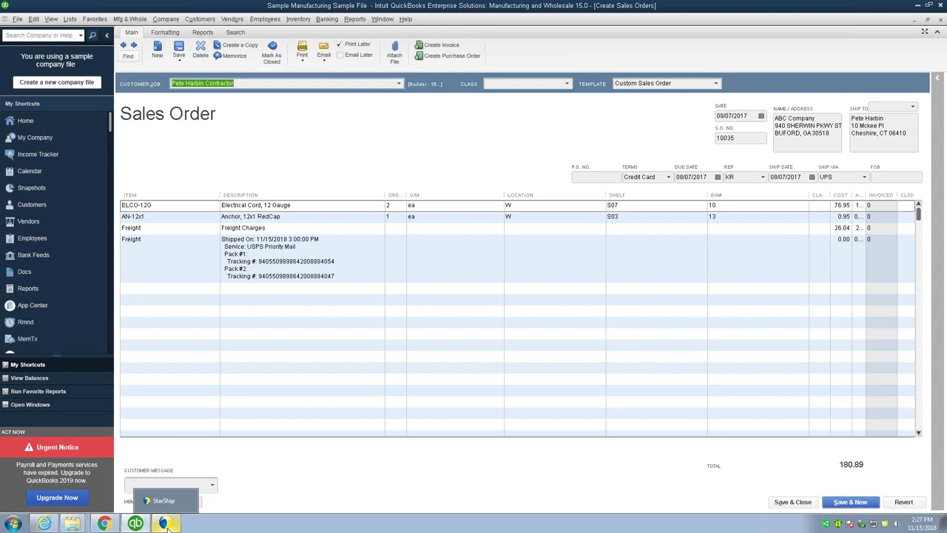
click(166, 523)
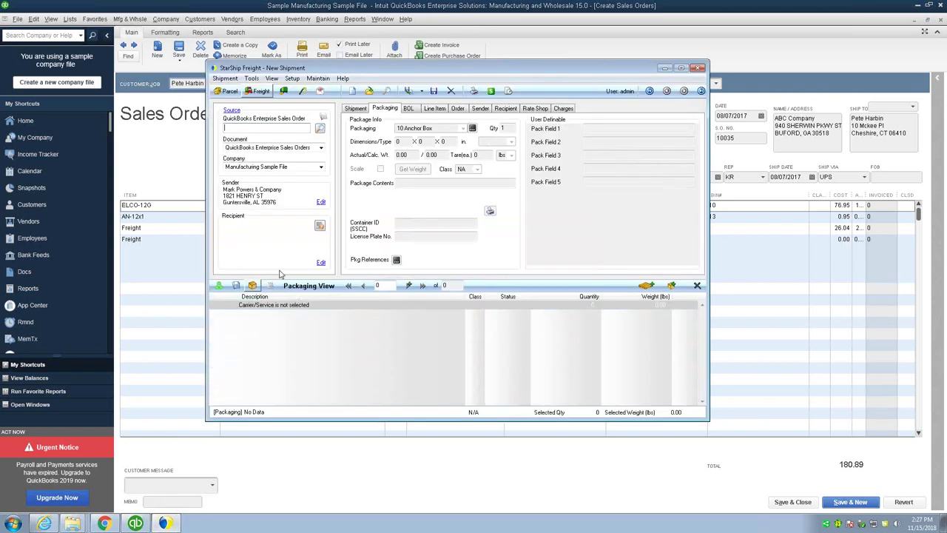
click(917, 6)
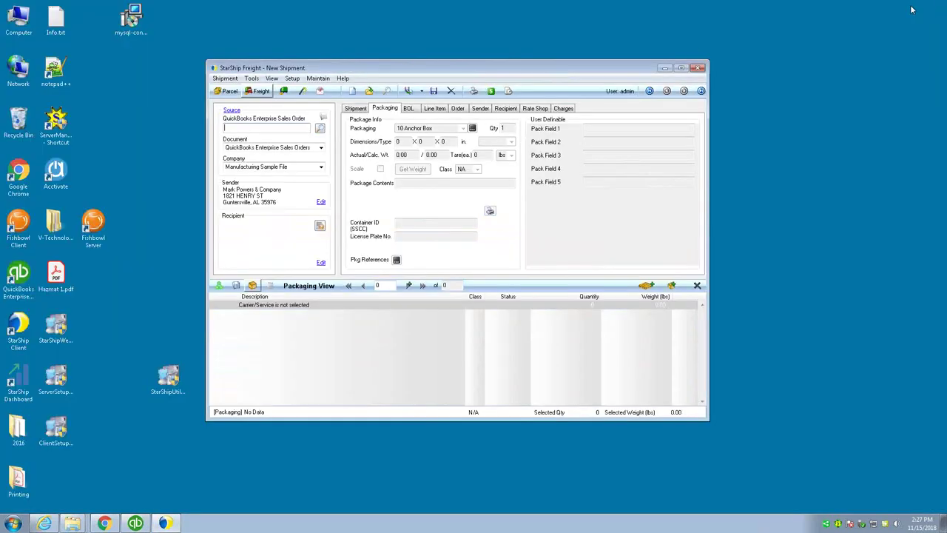
Load the third-to-last sales order from the search list and open the Dark Blue item's line details
click(319, 129)
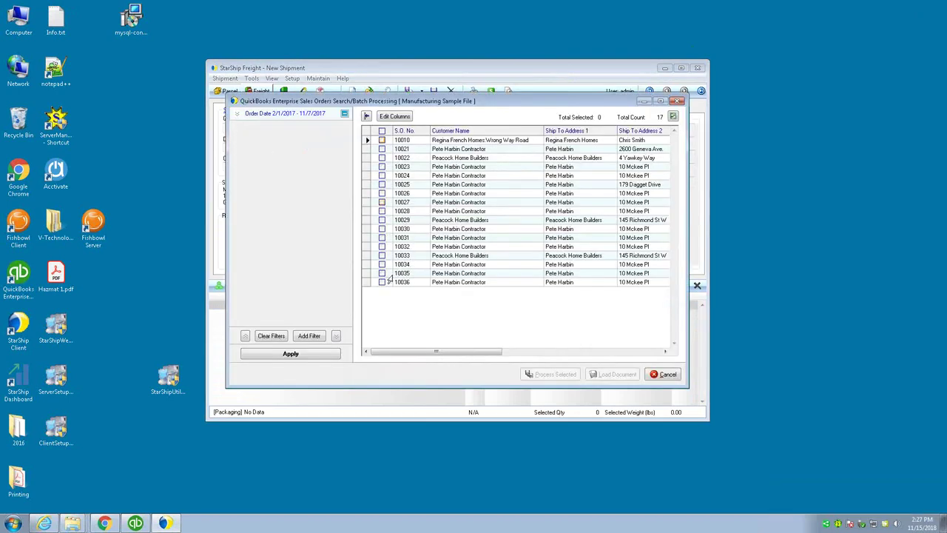
click(382, 264)
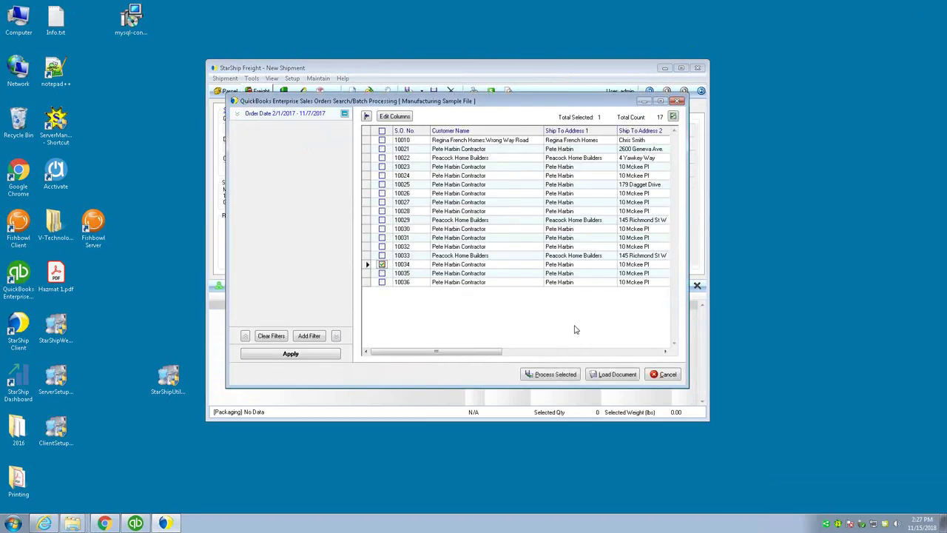
click(608, 373)
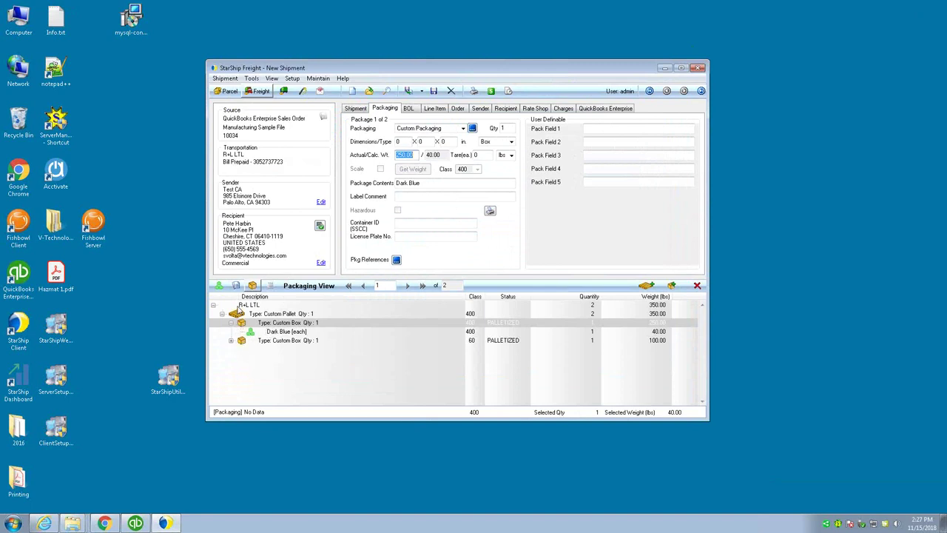
click(270, 332)
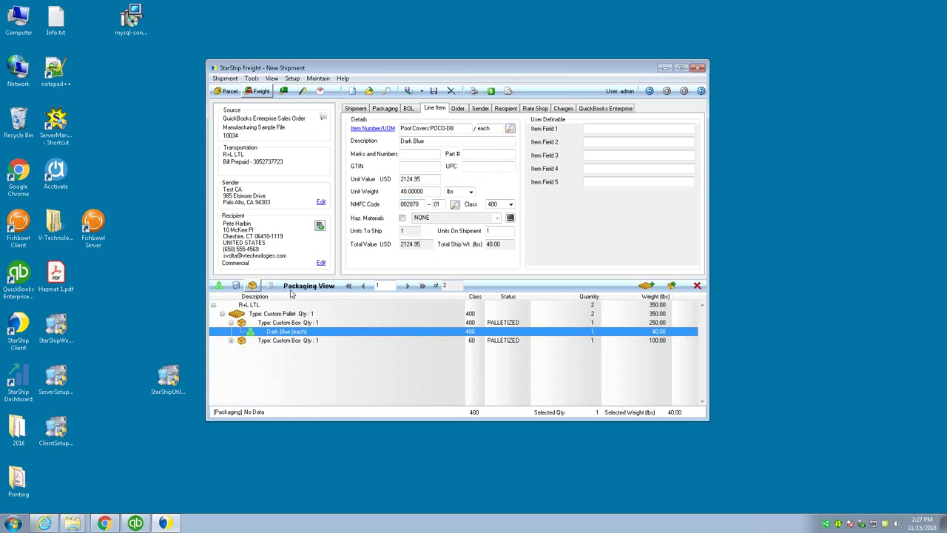
Shop freight rates across all carriers and sort the quotes by carrier and service name
click(532, 109)
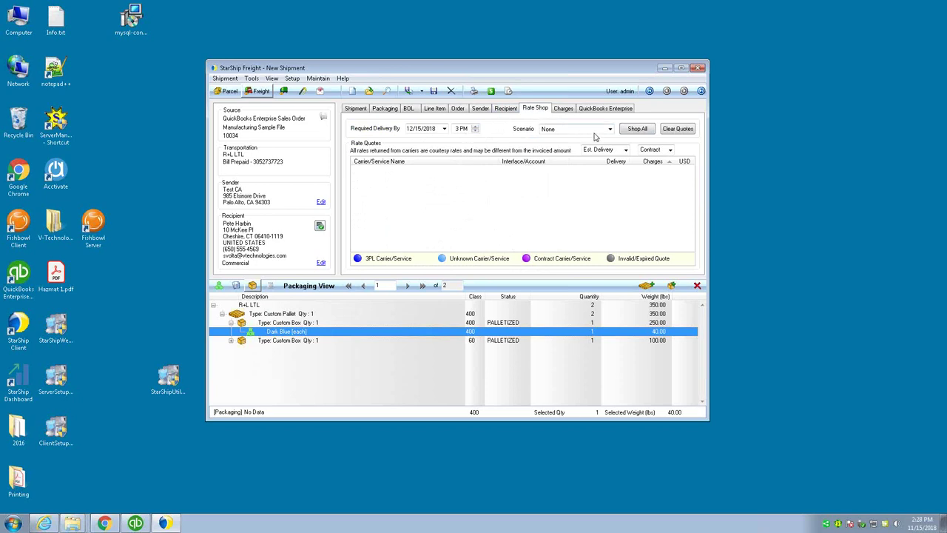
click(636, 130)
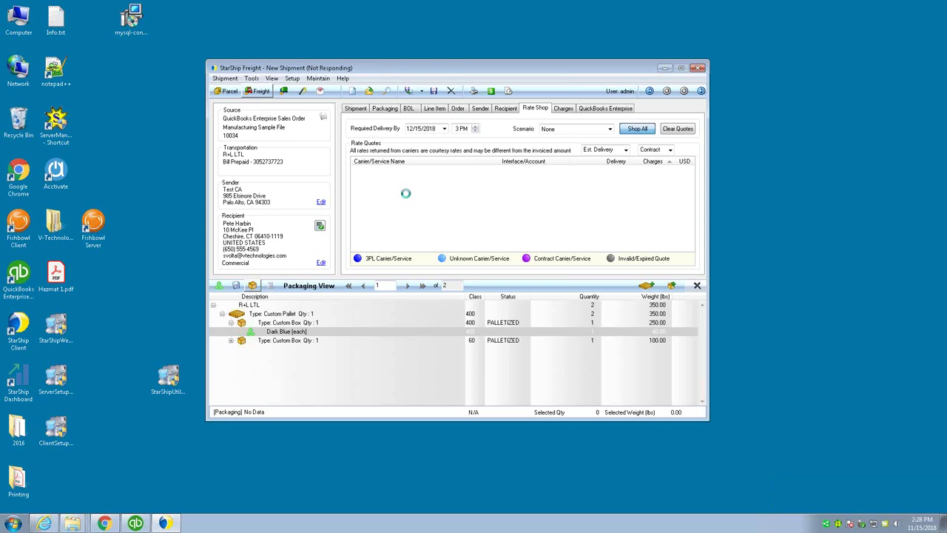
scroll(405, 196, down, 3)
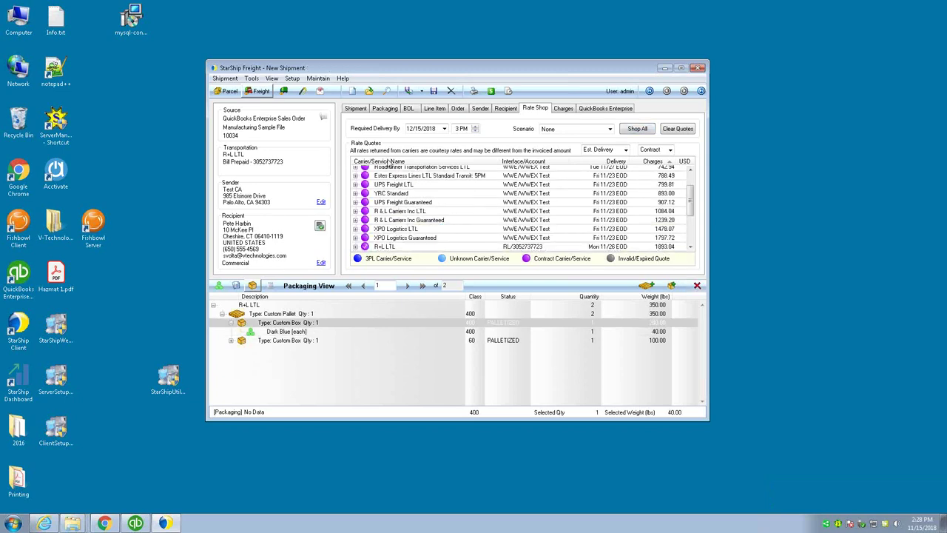
click(386, 161)
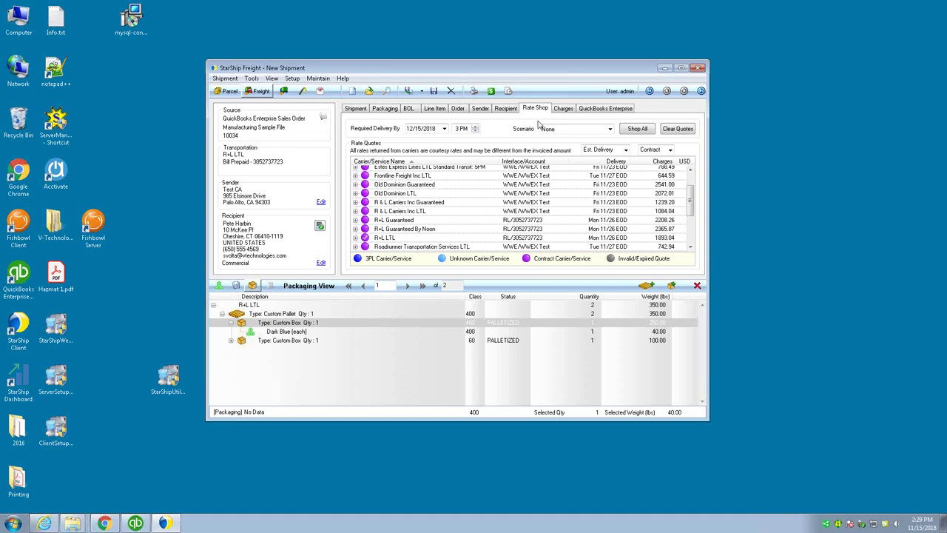
Process the R+L LTL freight shipment and review the generated bill of lading PDF, including its article lines
click(407, 91)
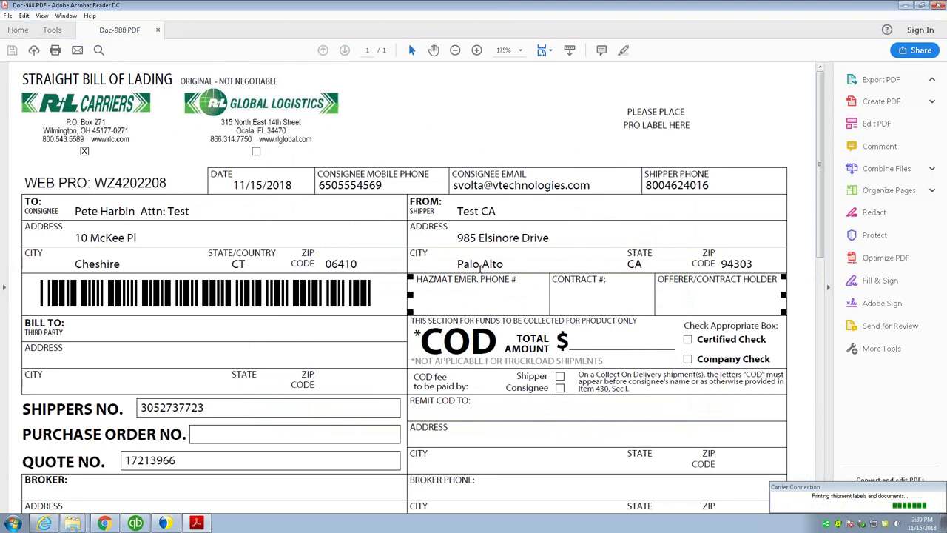
scroll(479, 272, down, 3)
scroll(481, 288, down, 5)
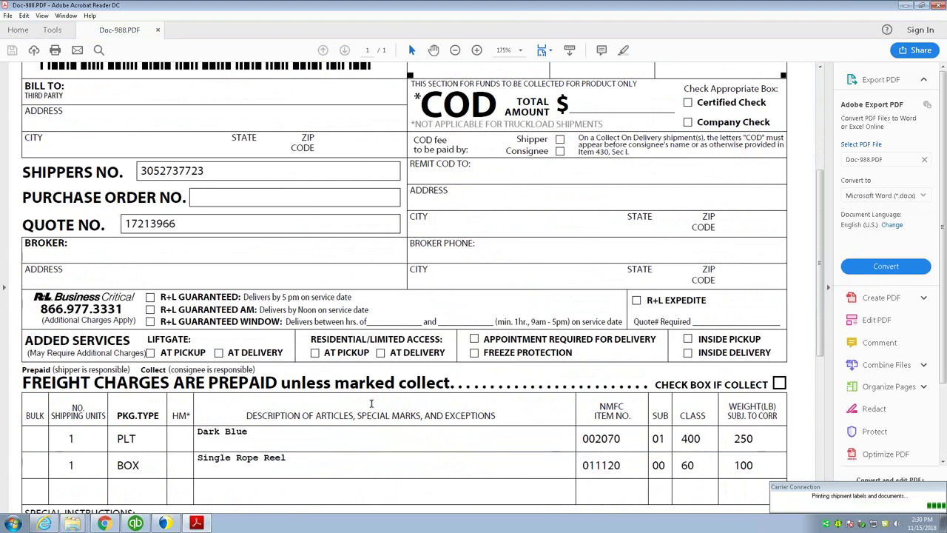
scroll(388, 235, up, 4)
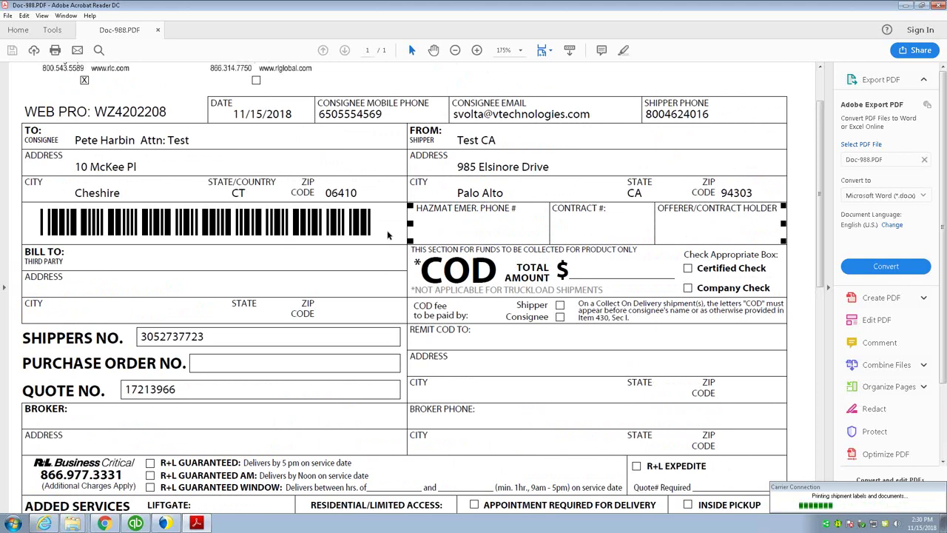
scroll(388, 235, up, 2)
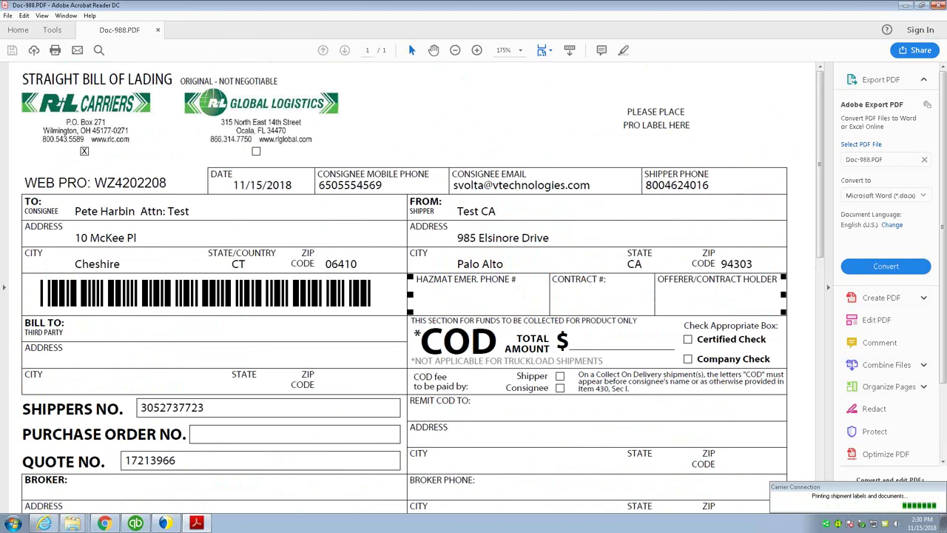
Close both bill of lading documents and switch to QuickBooks to check the freight and tracking lines on the previous sales order
click(936, 8)
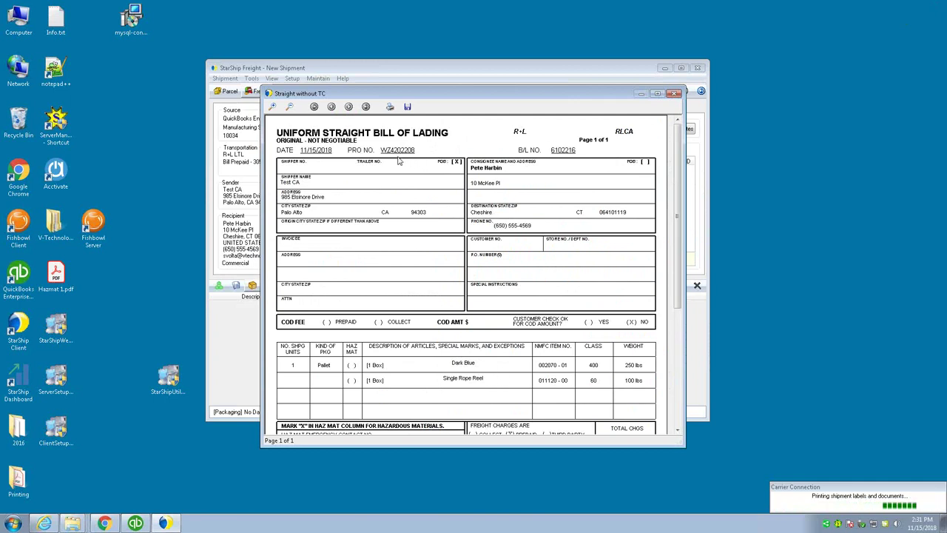
click(675, 94)
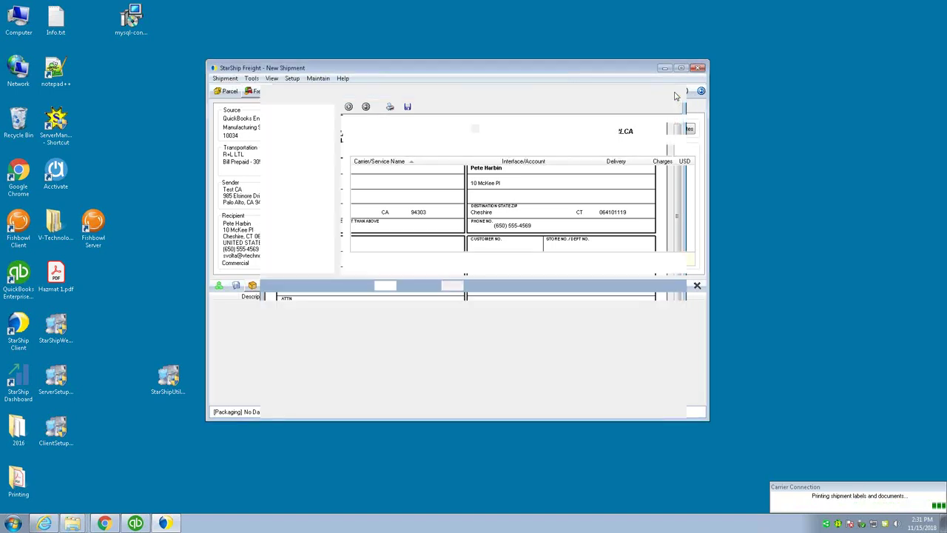
click(141, 524)
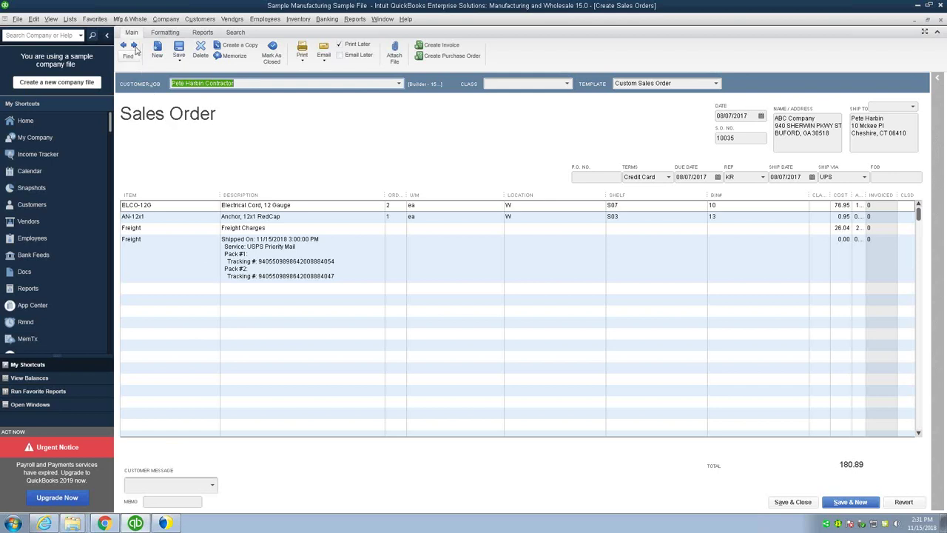
click(124, 45)
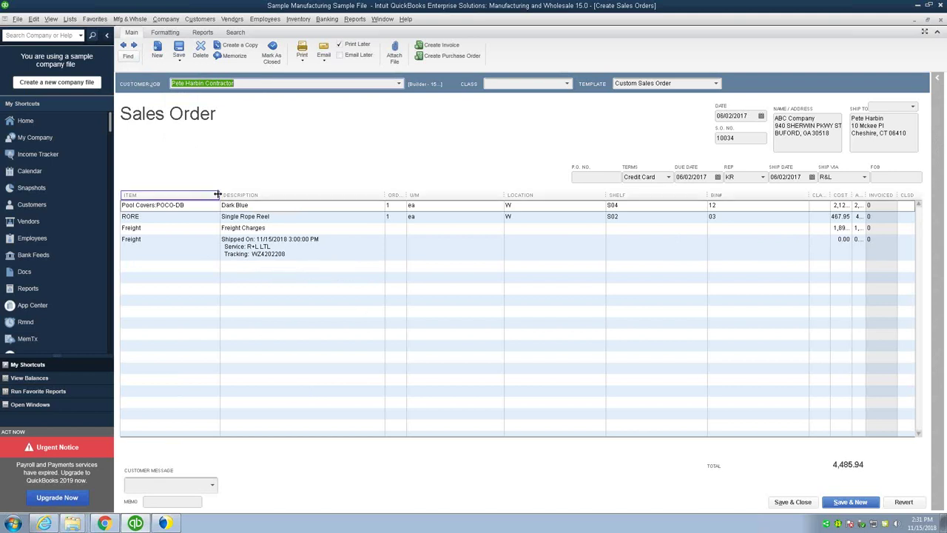
Minimize the remote session and present the closing "Thanks!" slide in PowerPoint as a slide show from the current slide
mouse_move(485, 7)
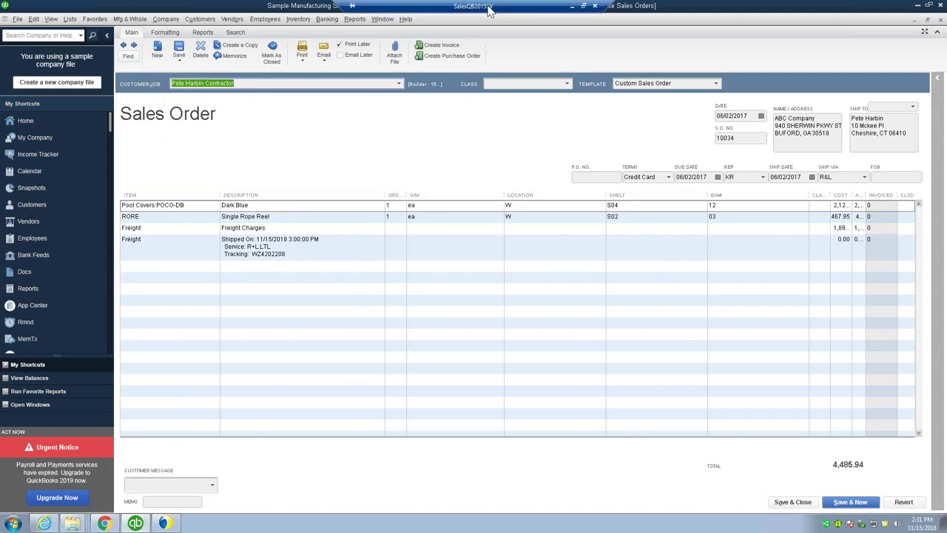
click(571, 10)
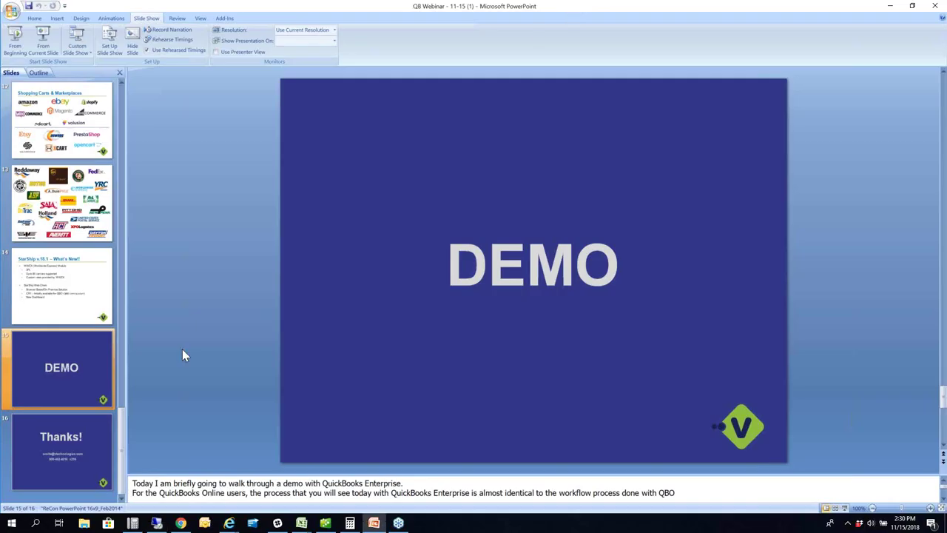
click(59, 464)
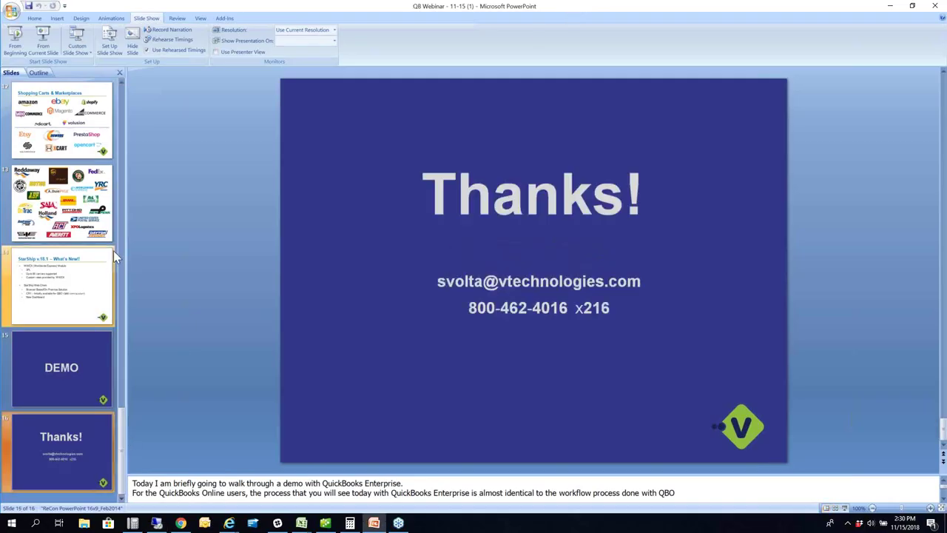
click(31, 47)
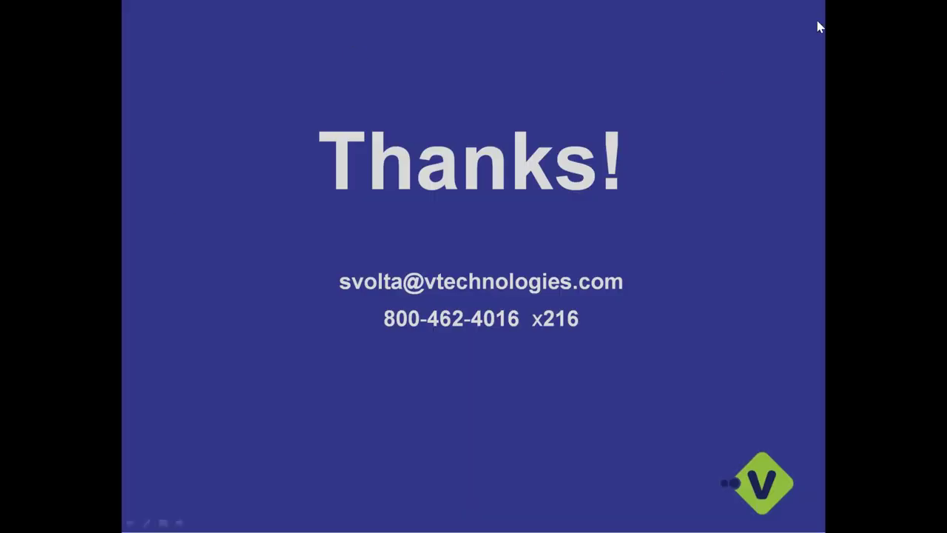